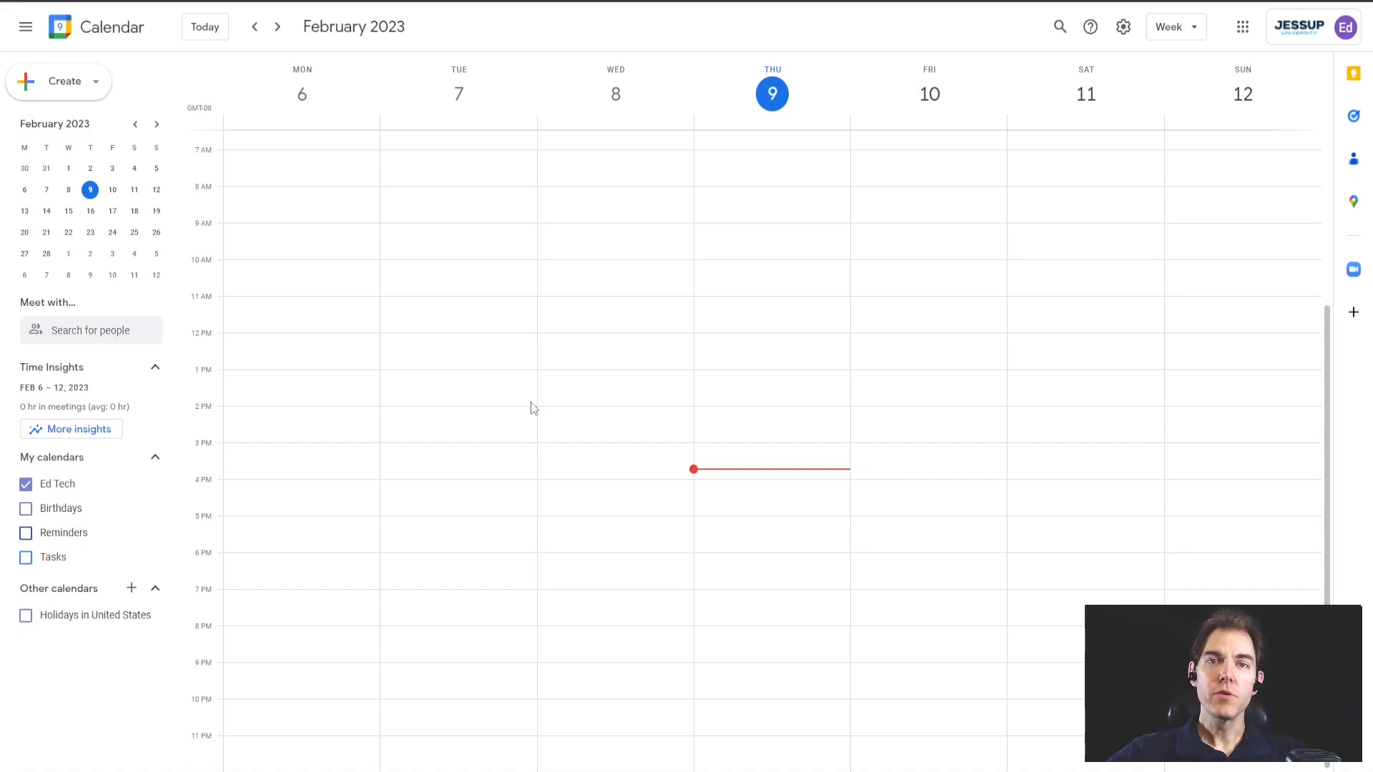
# Create a new event at 11am on Wednesday Feb 8 and open its full details editor
pyautogui.click(595, 310)
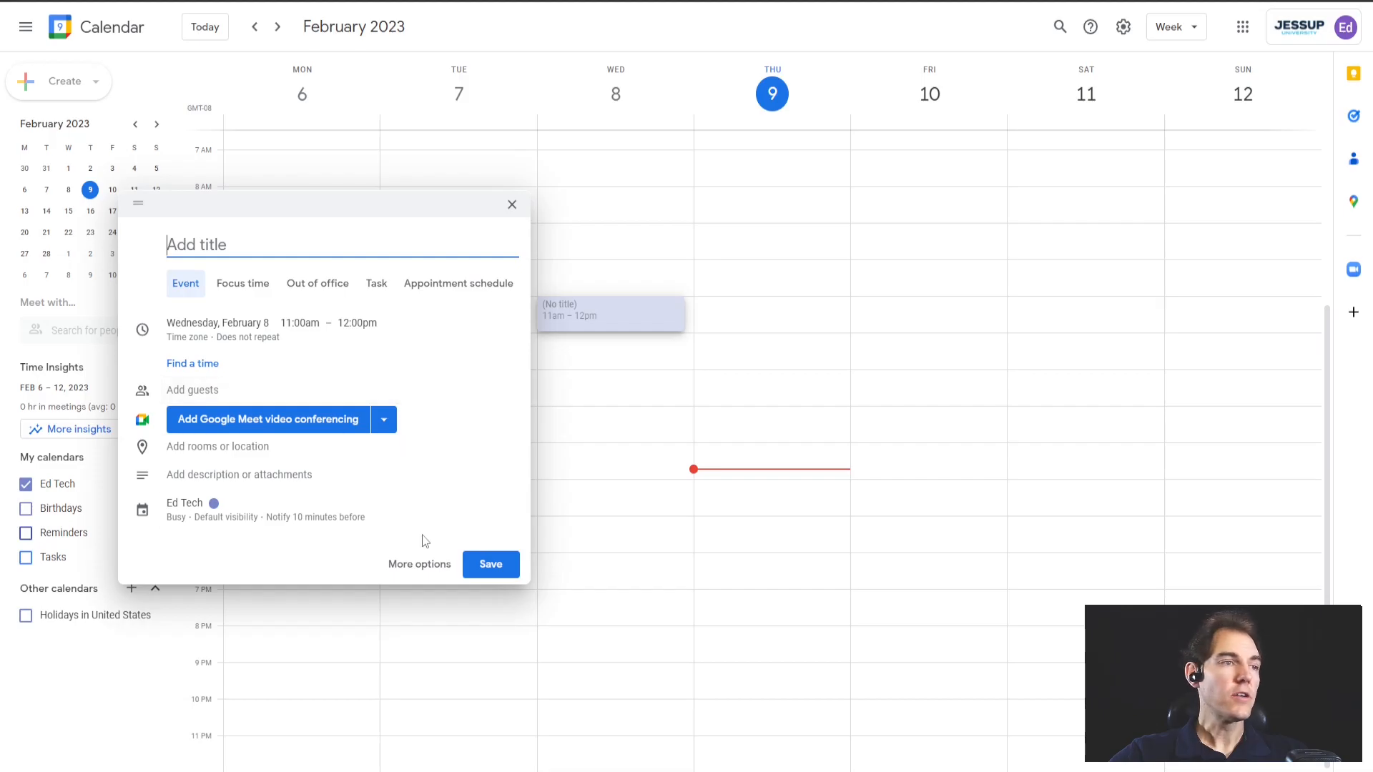
pyautogui.click(420, 565)
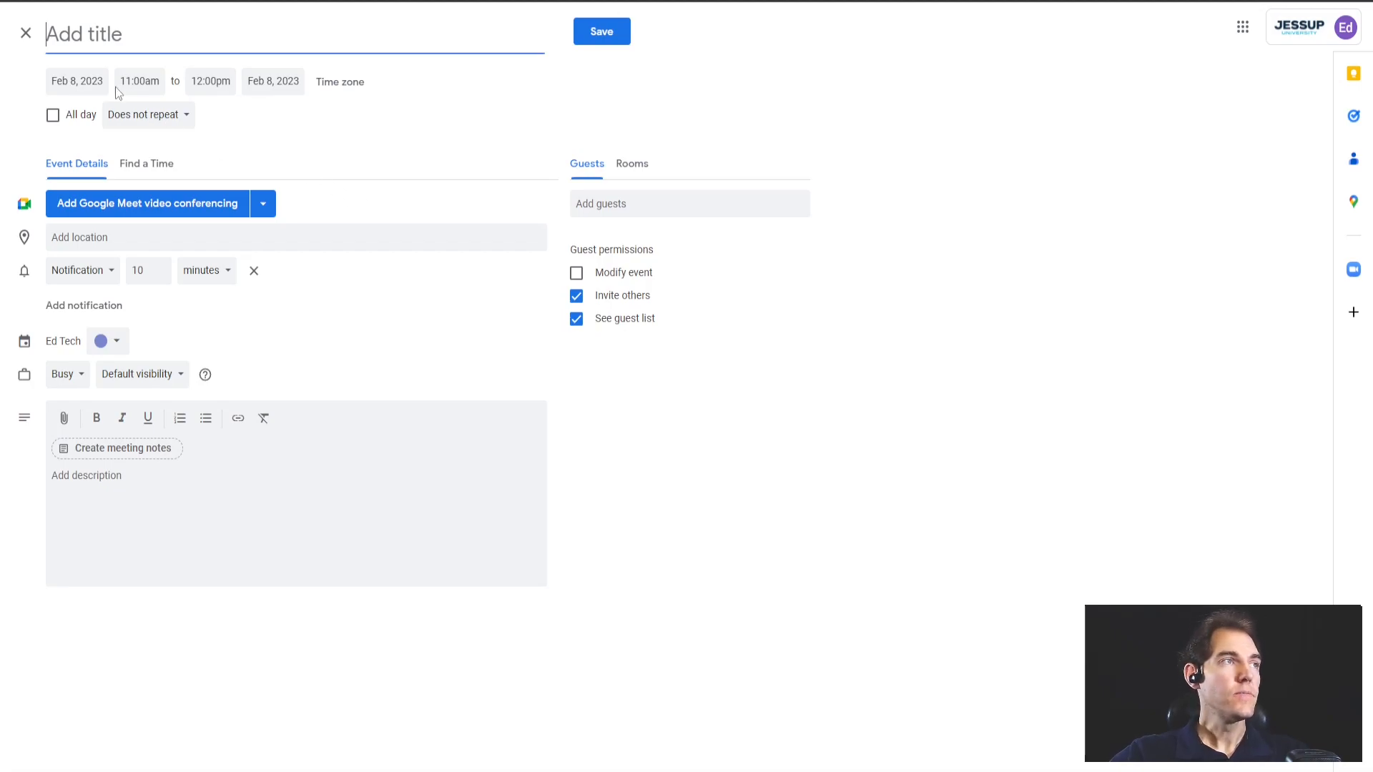
# Move the event to Thursday Feb 16 with a start time of 11:10am
pyautogui.click(80, 87)
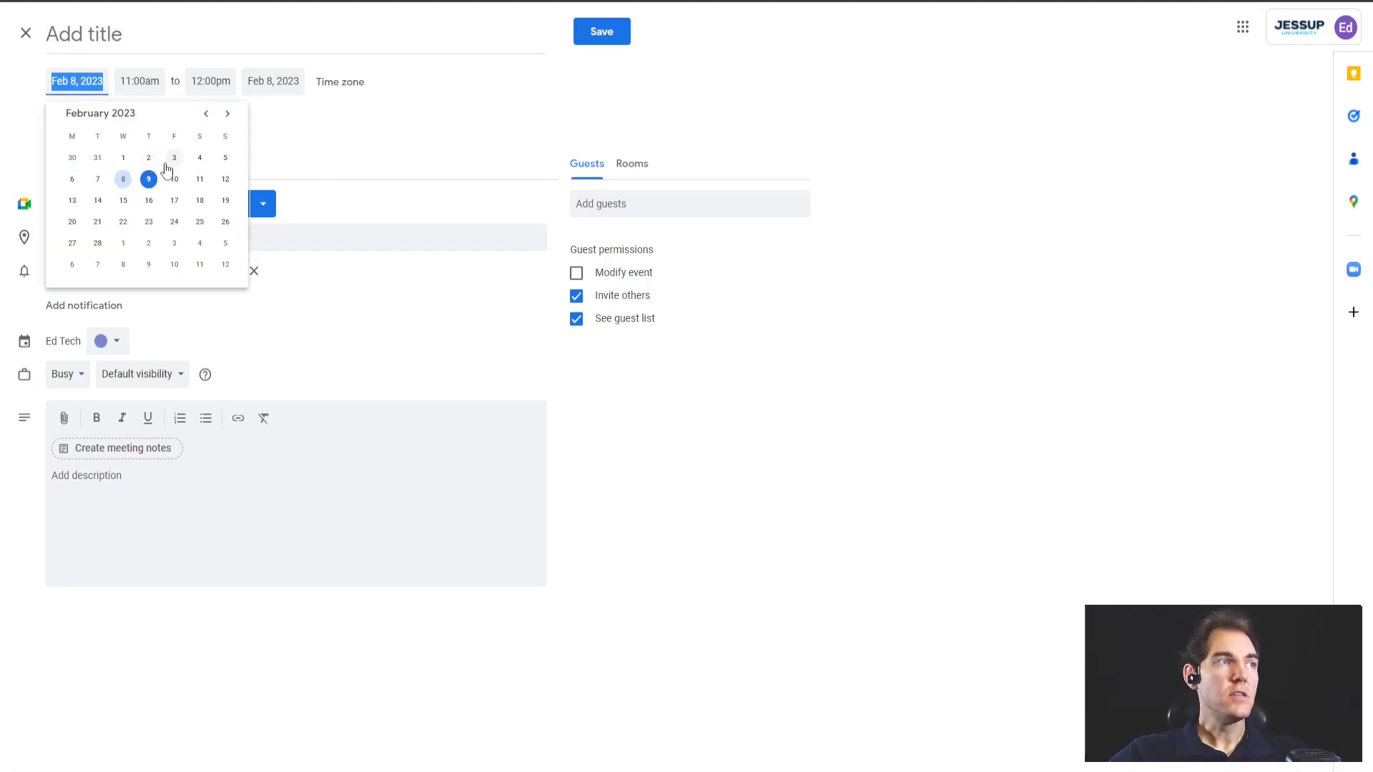
pyautogui.click(148, 205)
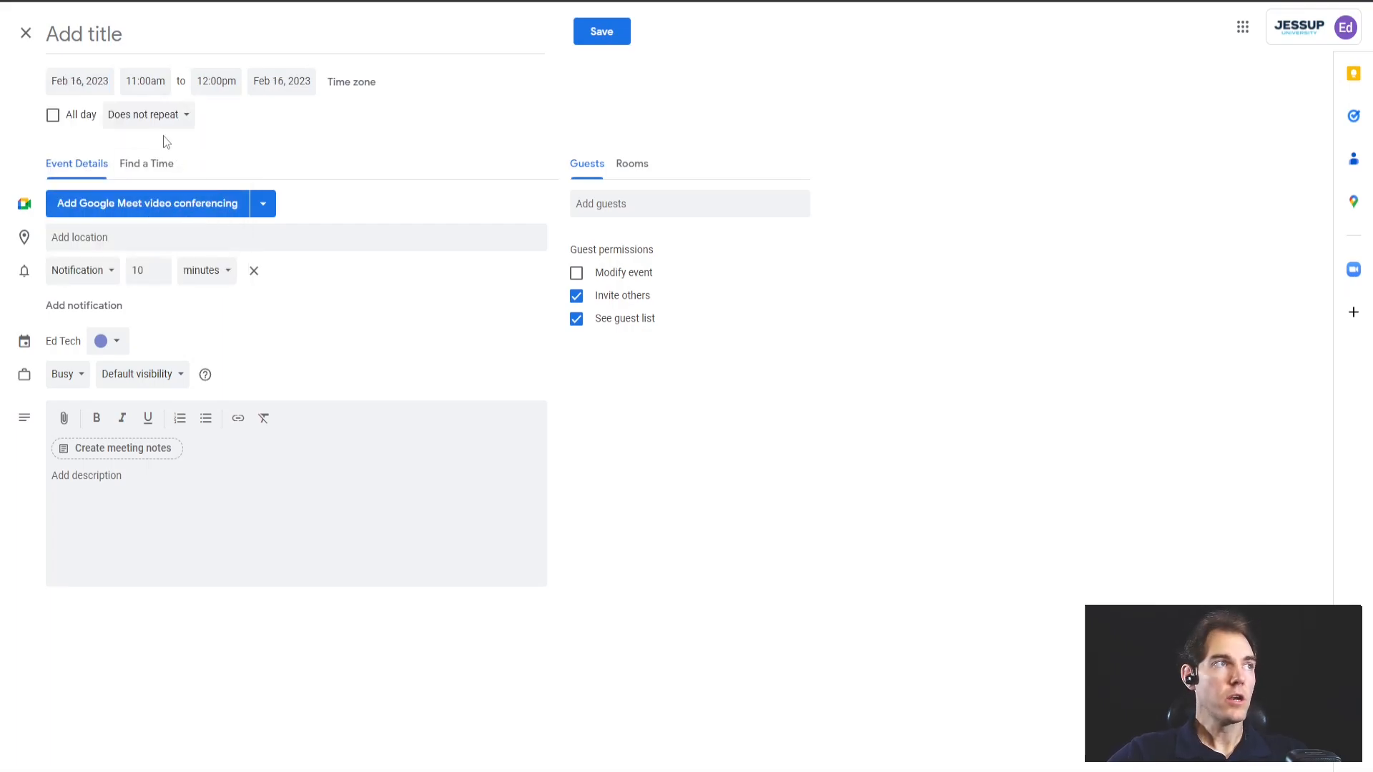
pyautogui.click(159, 85)
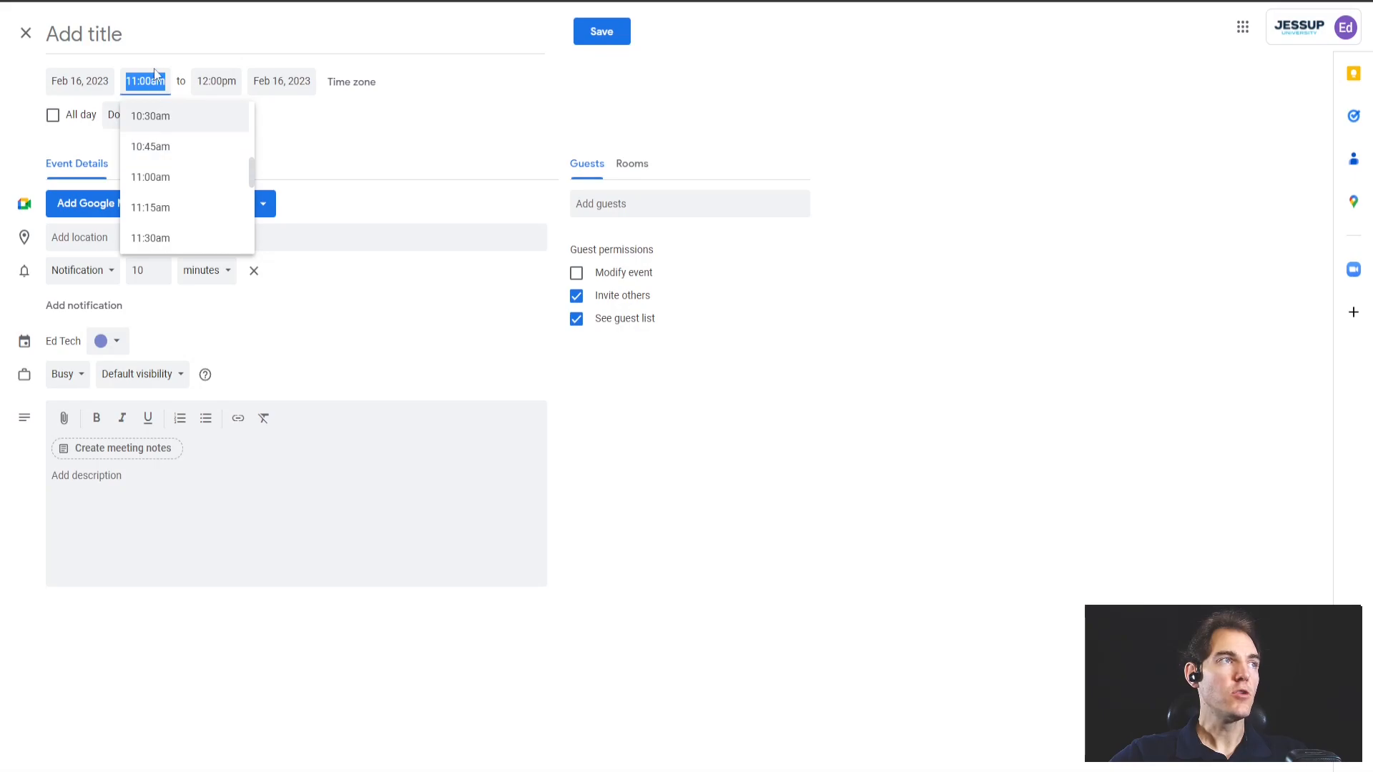
pyautogui.press('BackSpace')
pyautogui.press('BackSpace')
pyautogui.press('BackSpace')
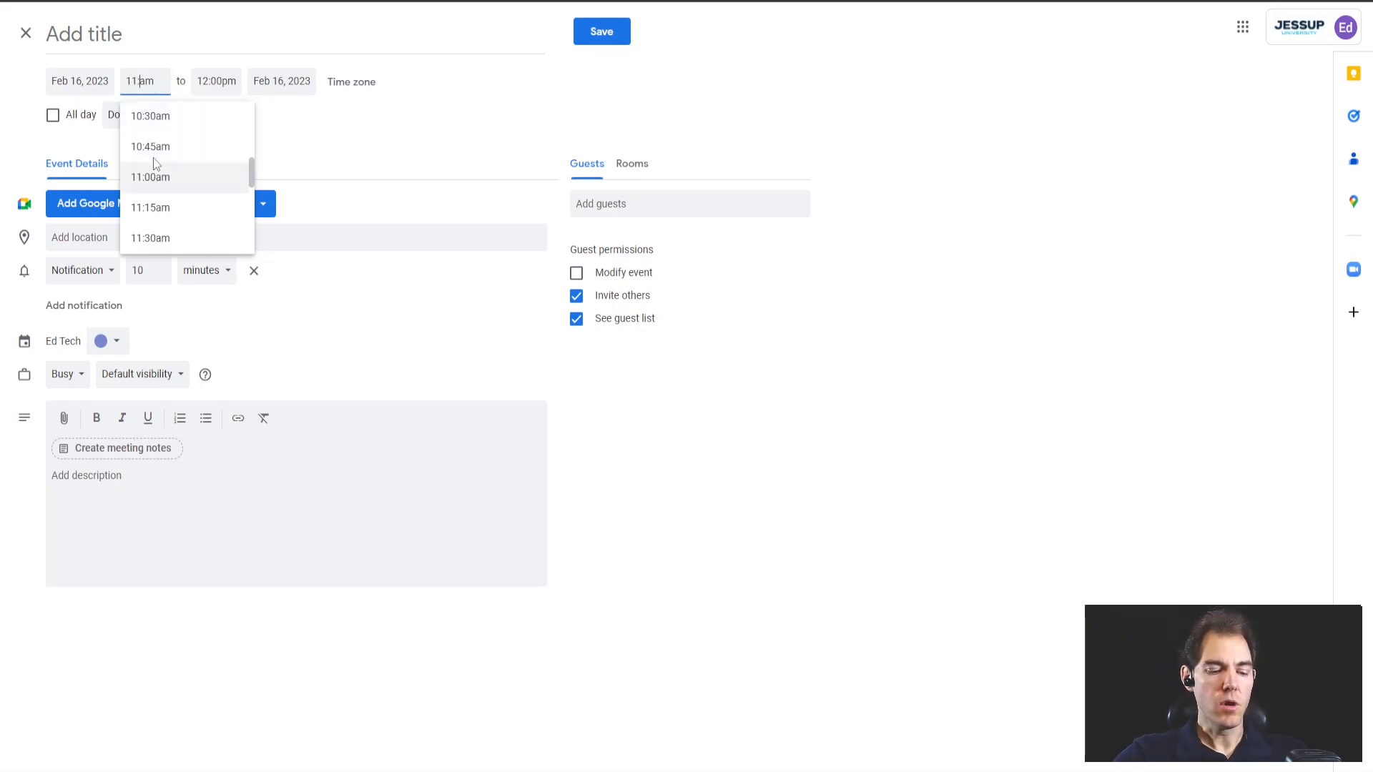
pyautogui.write('10')
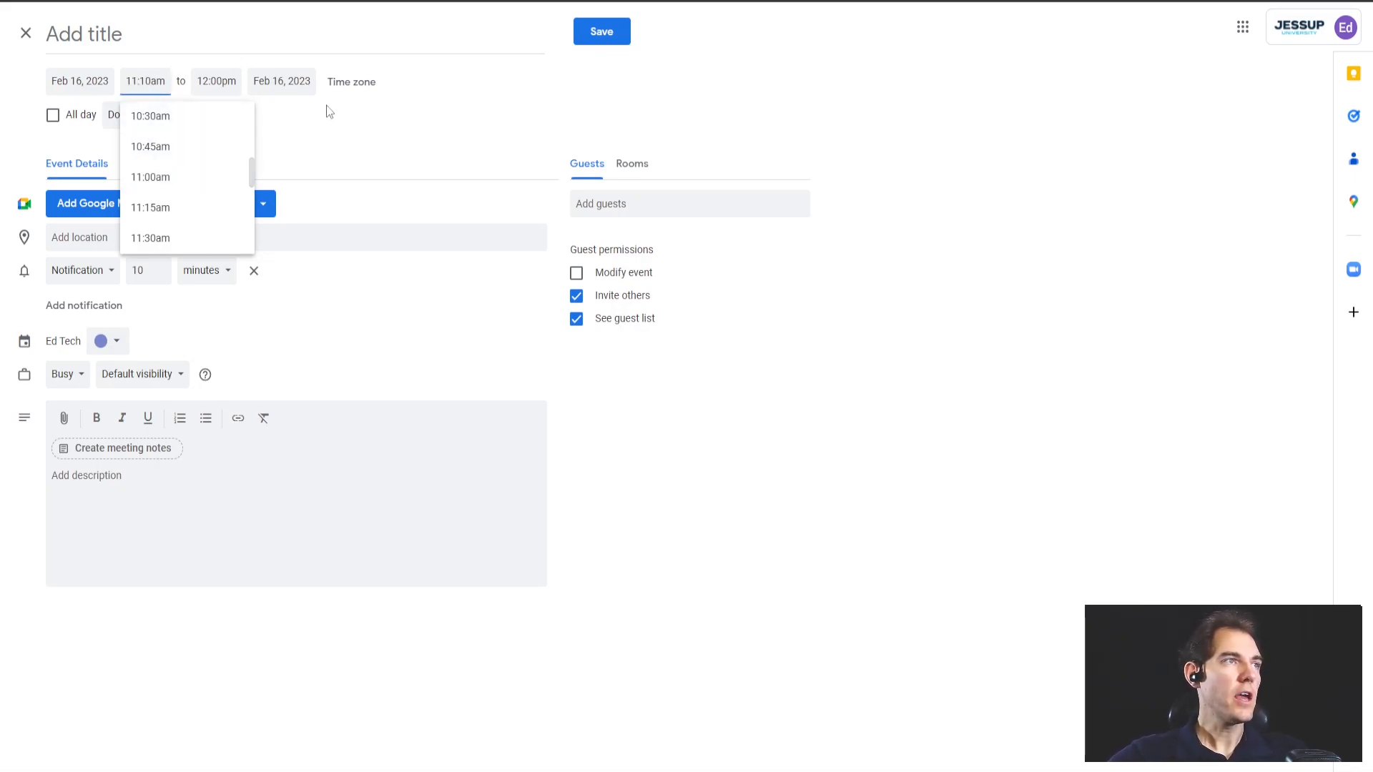
# Set the event's end time to 12:55pm
pyautogui.click(208, 73)
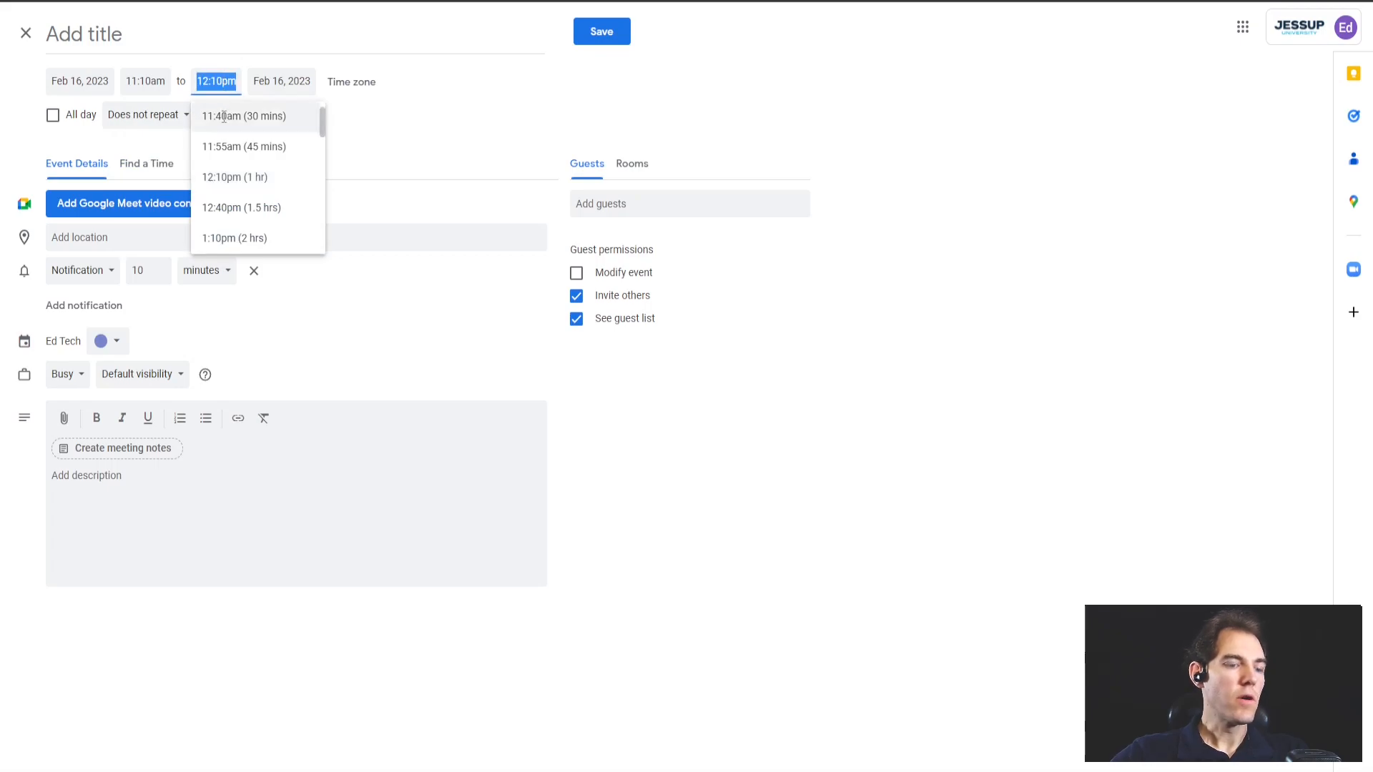
pyautogui.press('BackSpace')
pyautogui.press('BackSpace')
pyautogui.write('55')
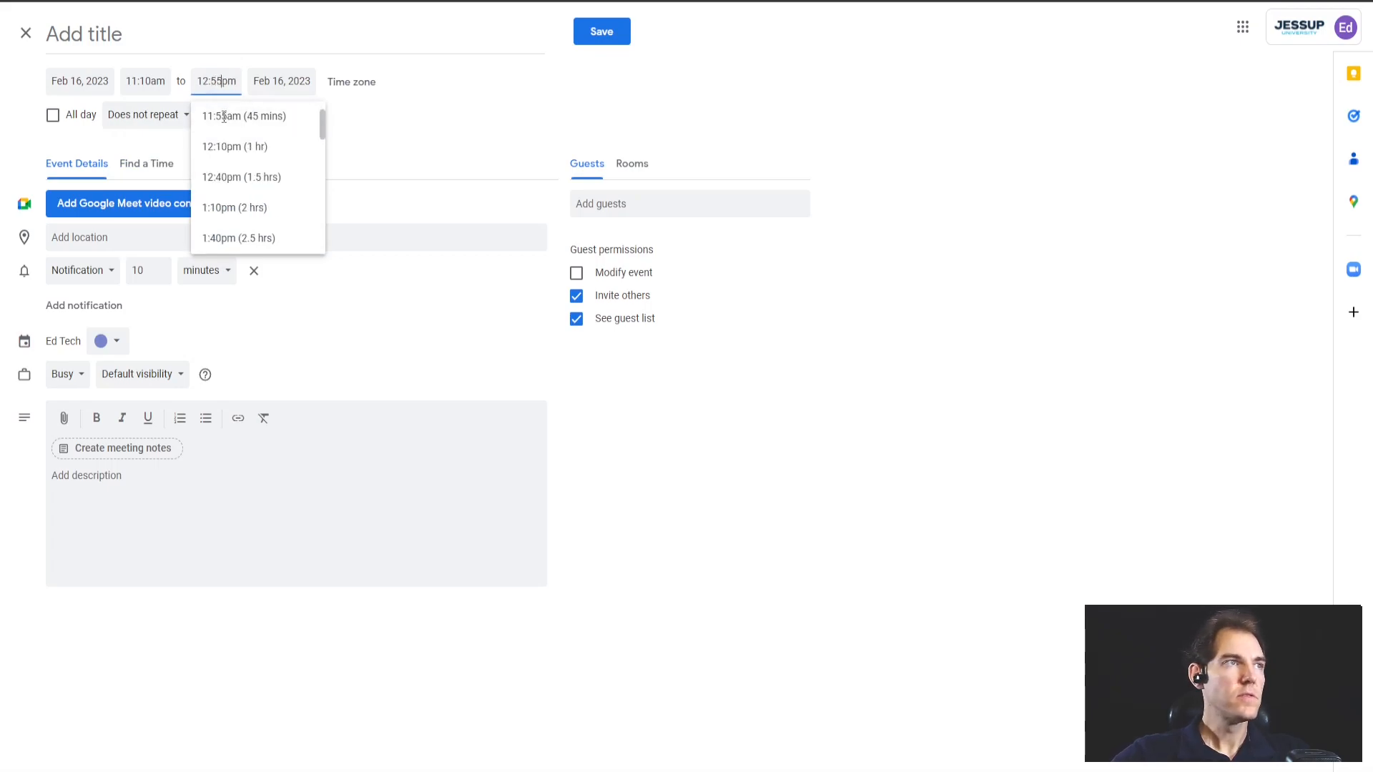
pyautogui.click(481, 138)
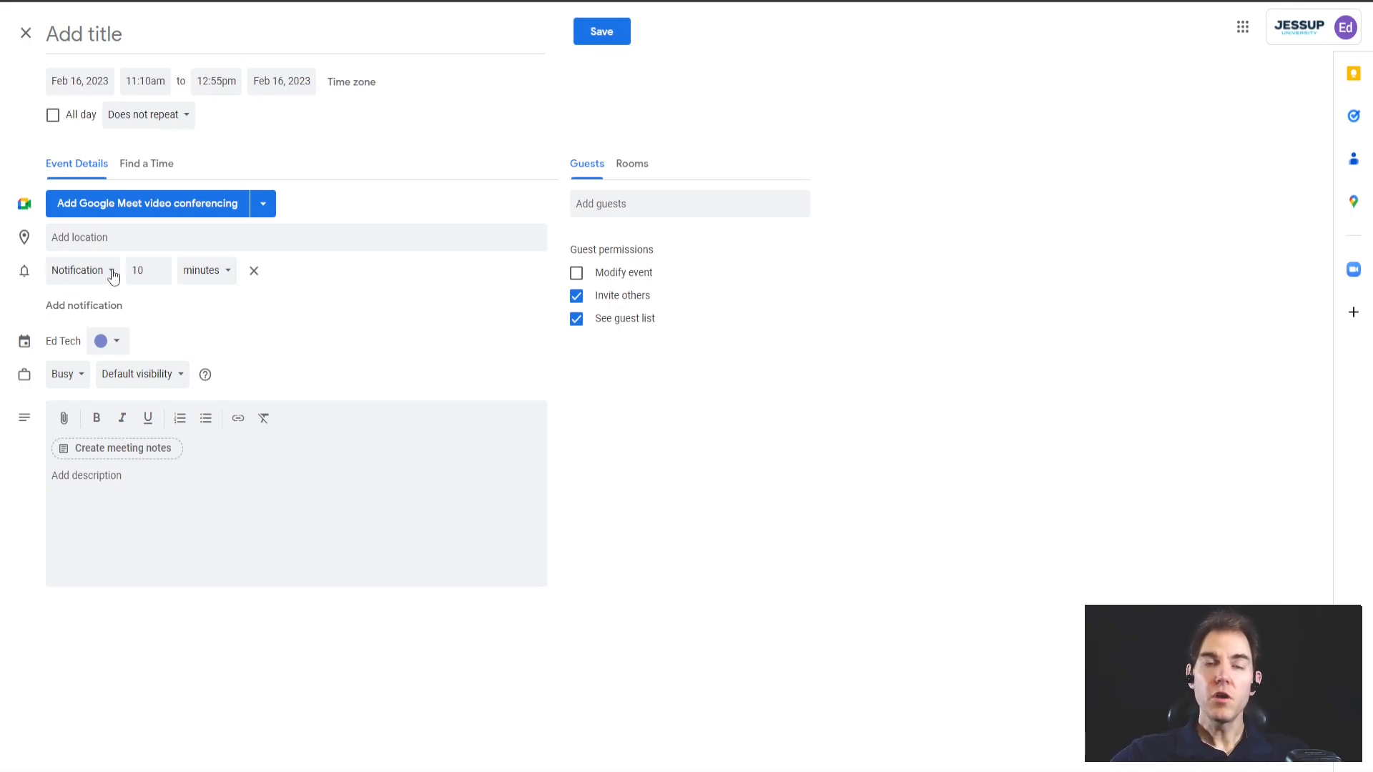
# Set the event location to Sacramento, CA, USA, replacing the 'My Office' entry
pyautogui.click(116, 237)
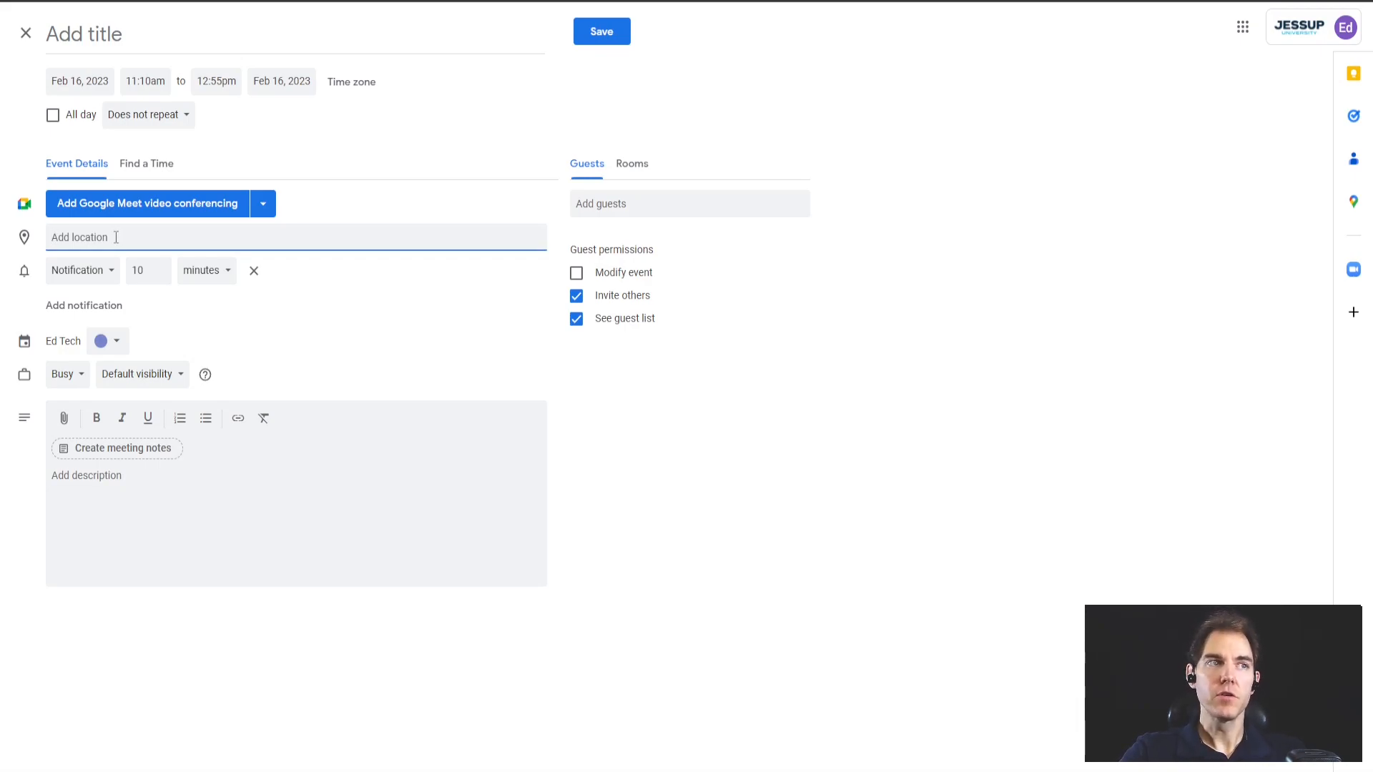
pyautogui.write('M')
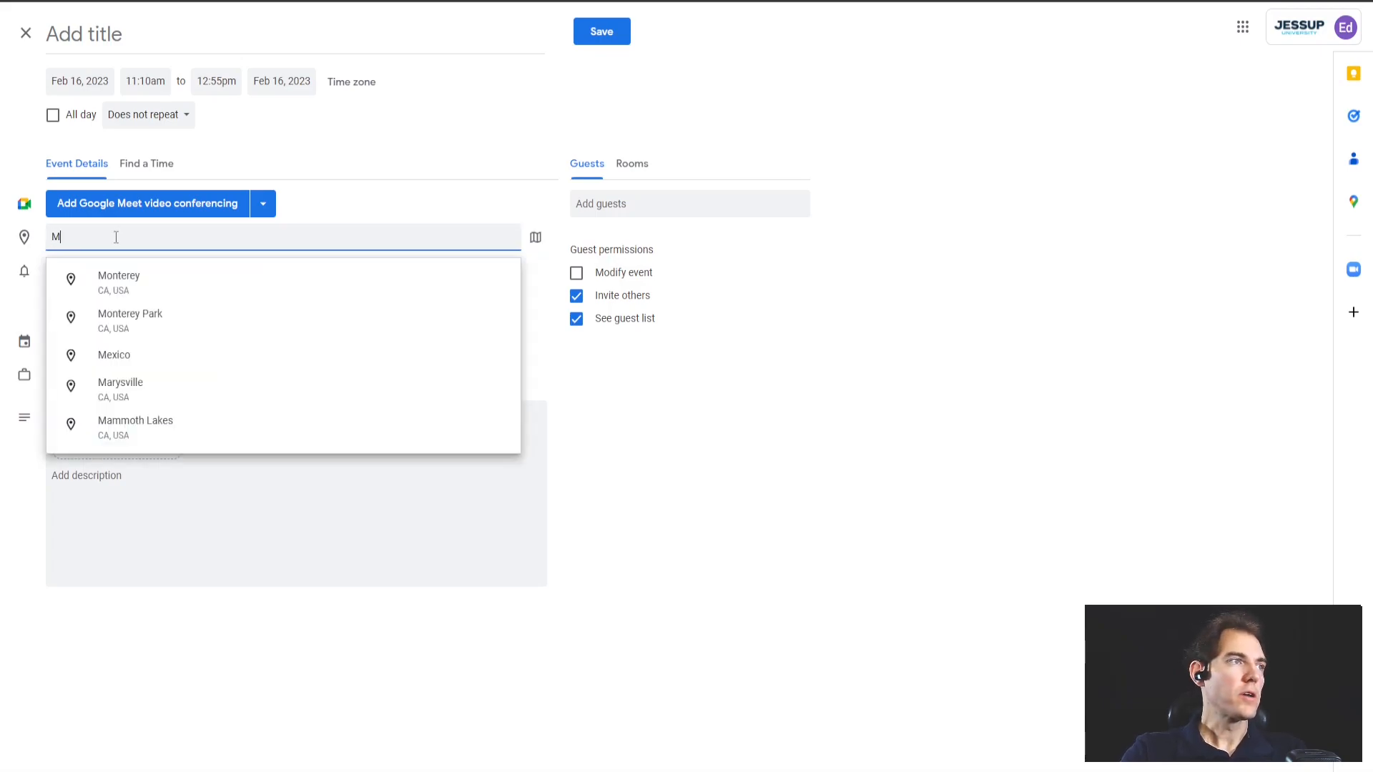
pyautogui.write('y Office')
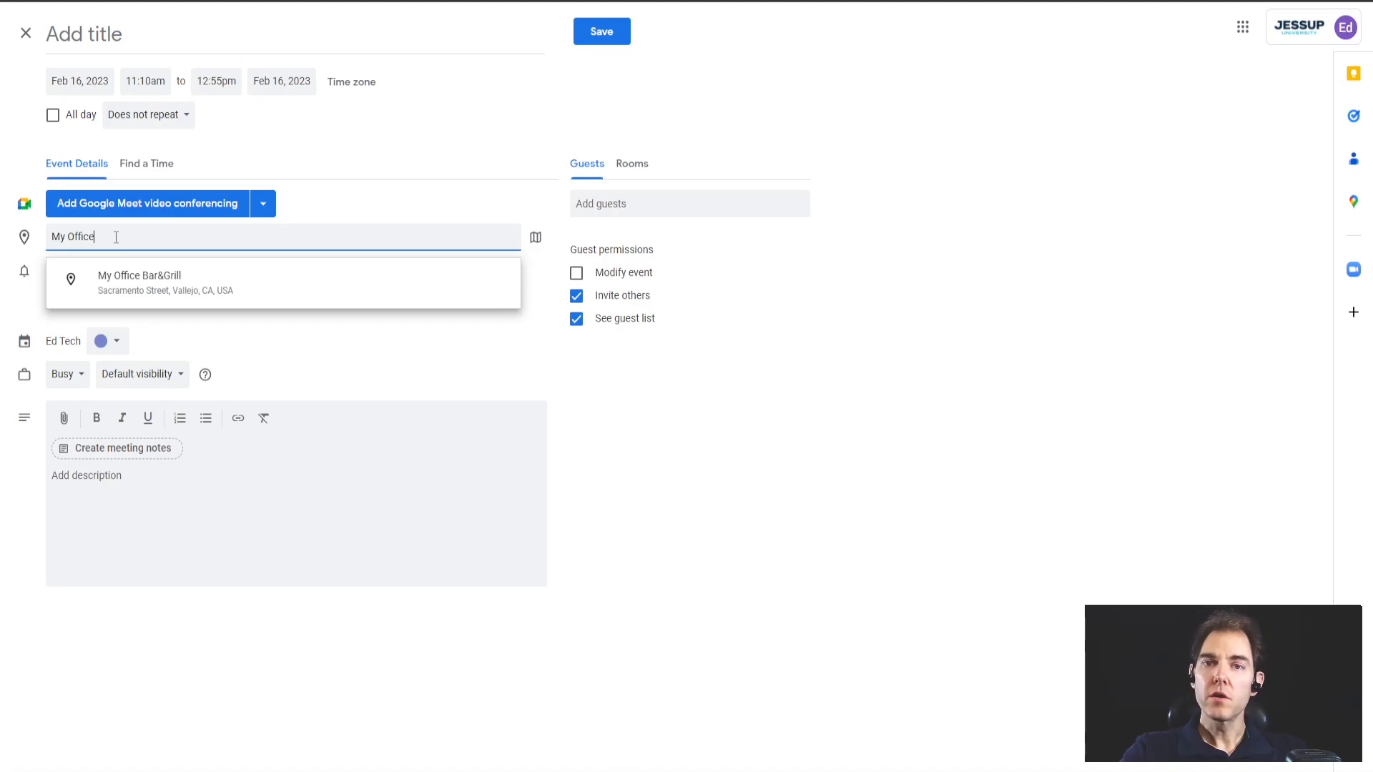
pyautogui.press('BackSpace')
pyautogui.press('BackSpace')
pyautogui.press('BackSpace')
pyautogui.press('BackSpace')
pyautogui.press('BackSpace')
pyautogui.press('BackSpace')
pyautogui.press('BackSpace')
pyautogui.press('BackSpace')
pyautogui.press('BackSpace')
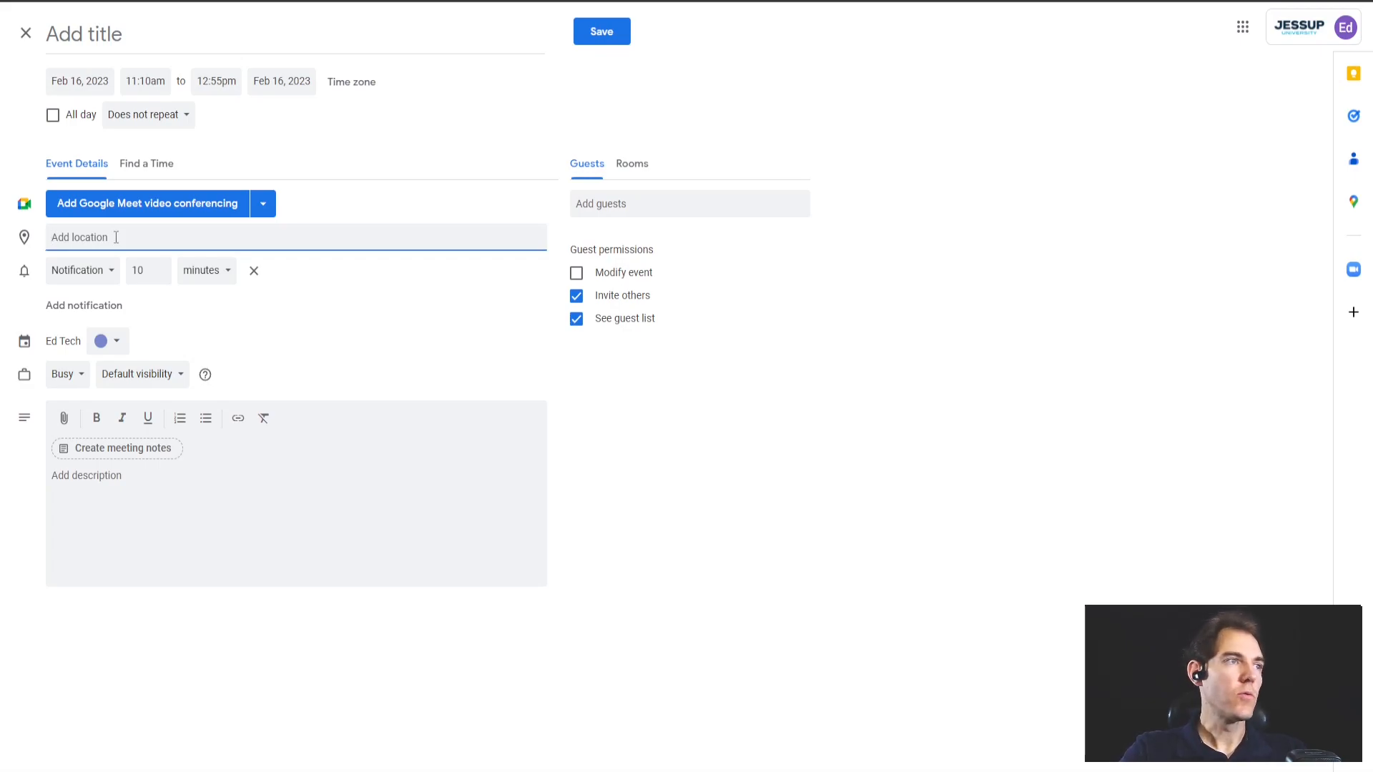
pyautogui.write('sacre')
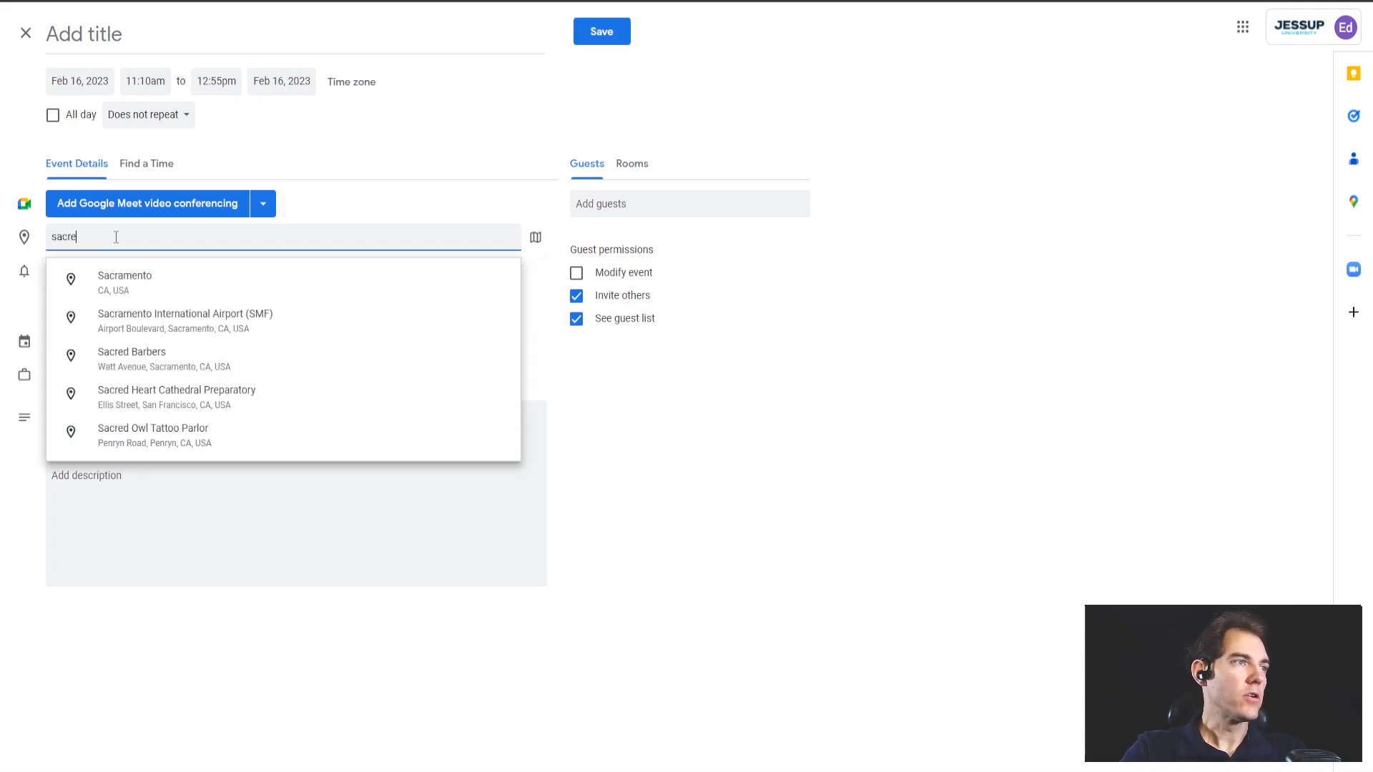
pyautogui.click(114, 279)
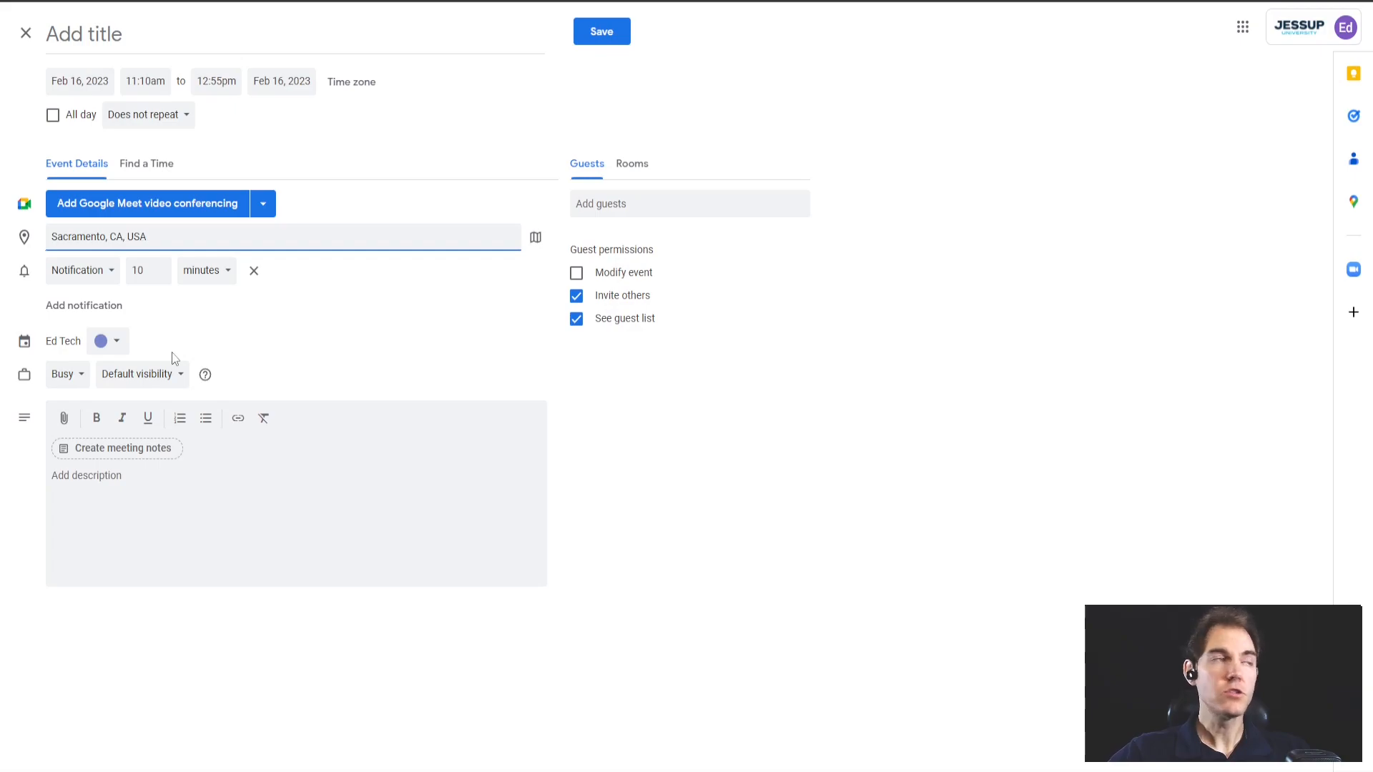
# Keep the lavender event colour and add one guest by their e-mail address
pyautogui.click(113, 342)
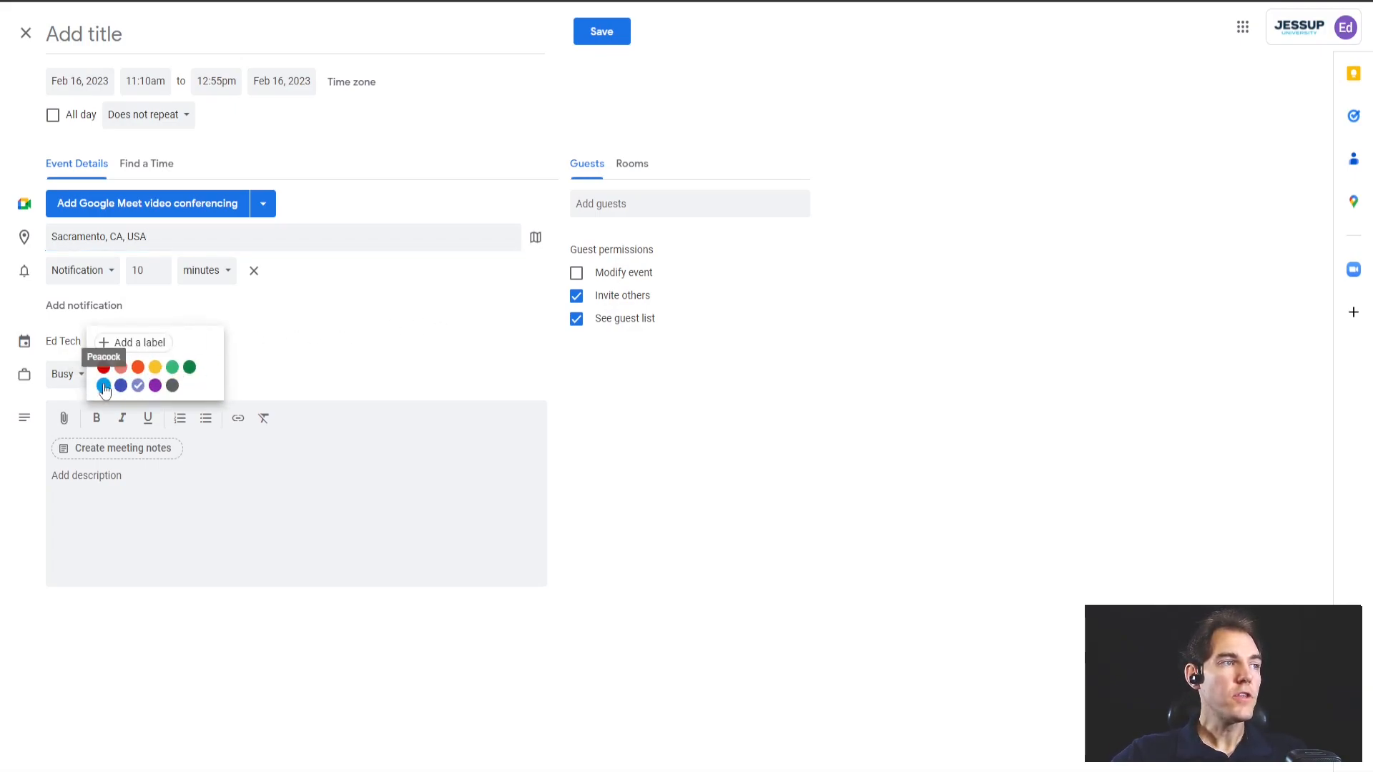
pyautogui.click(345, 337)
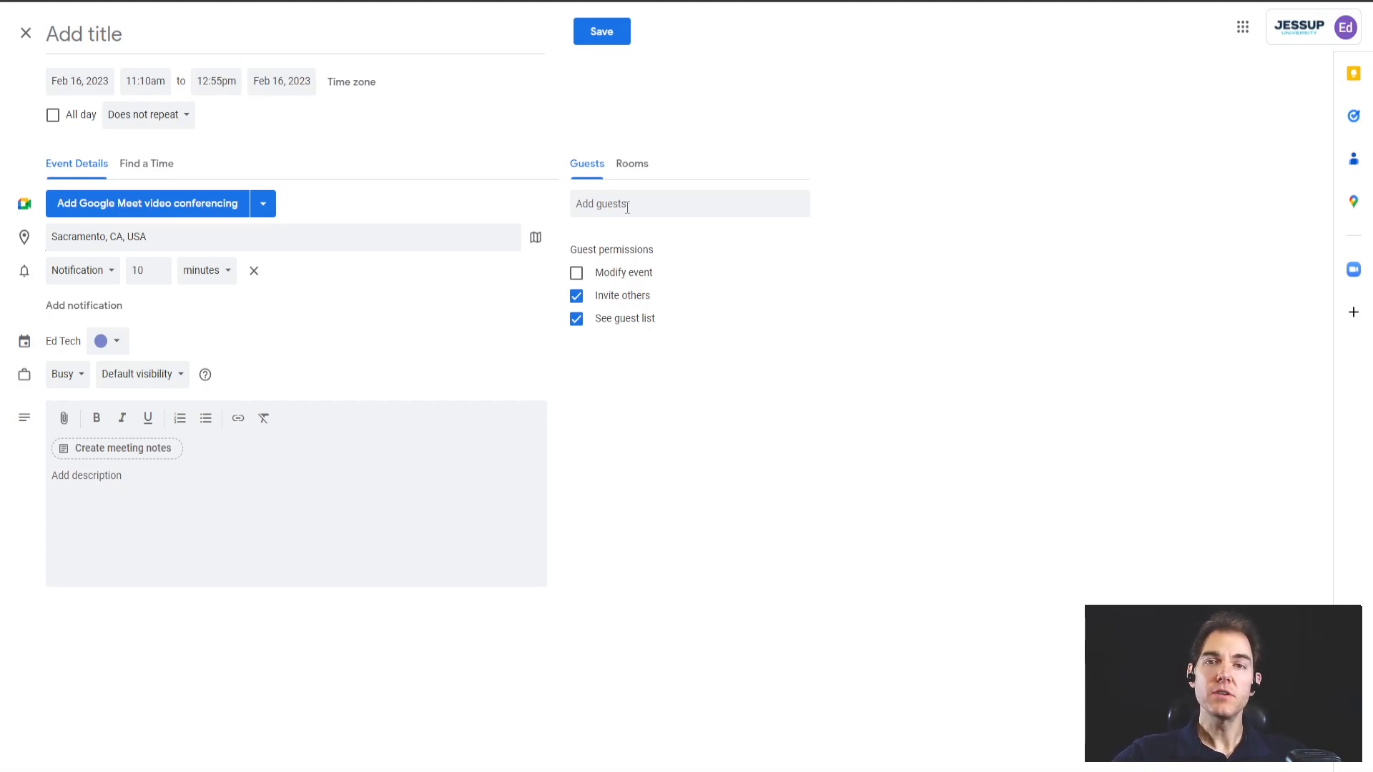
pyautogui.click(627, 206)
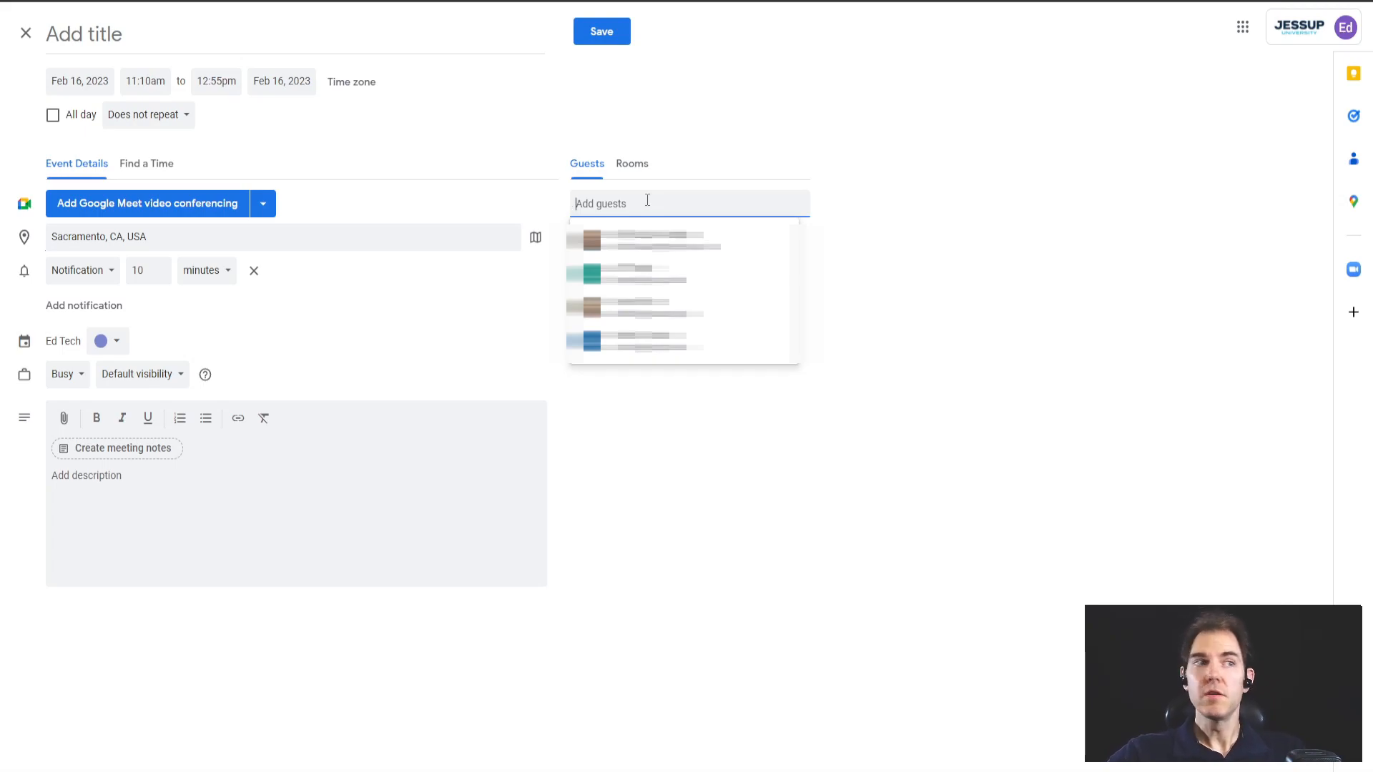
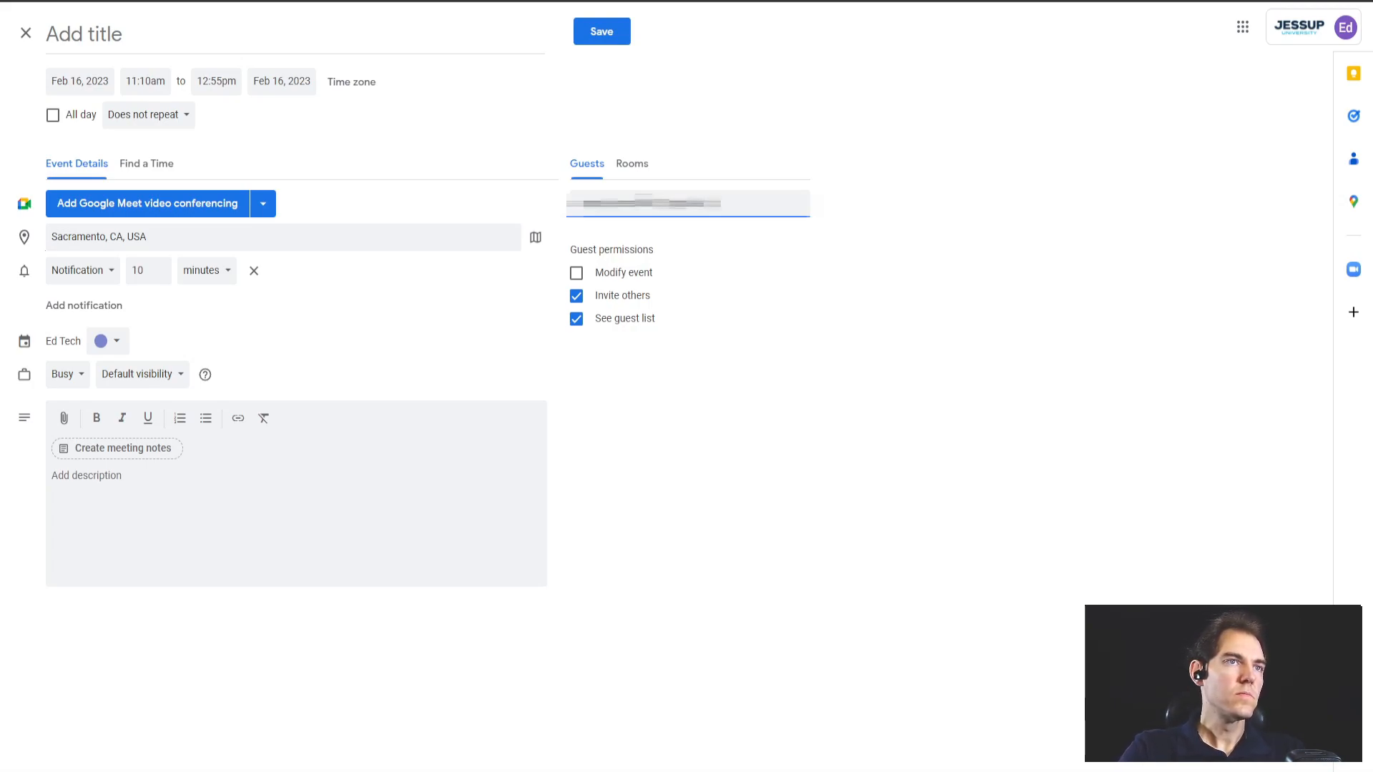
pyautogui.press('Return')
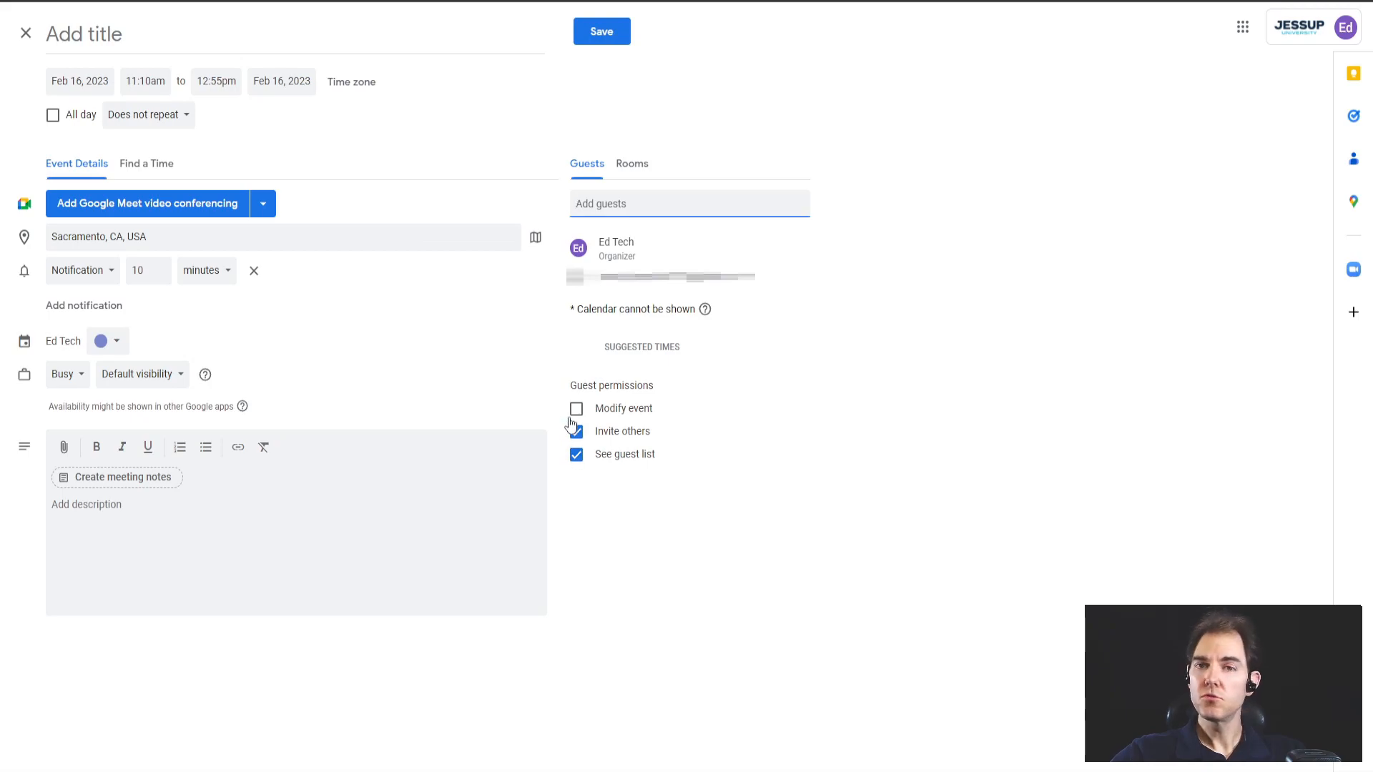
# Save the event, choosing not to send invitation e-mails to the guest
pyautogui.click(348, 542)
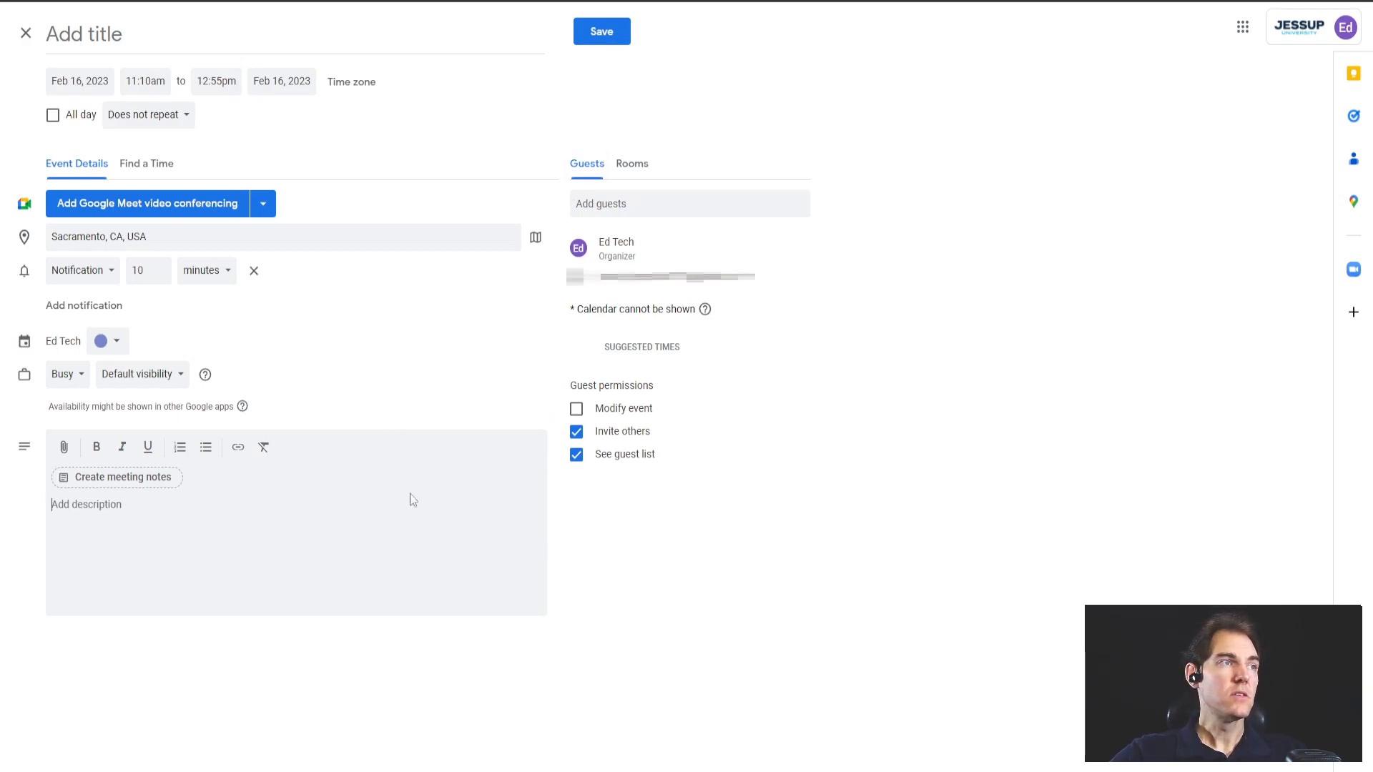
pyautogui.click(585, 34)
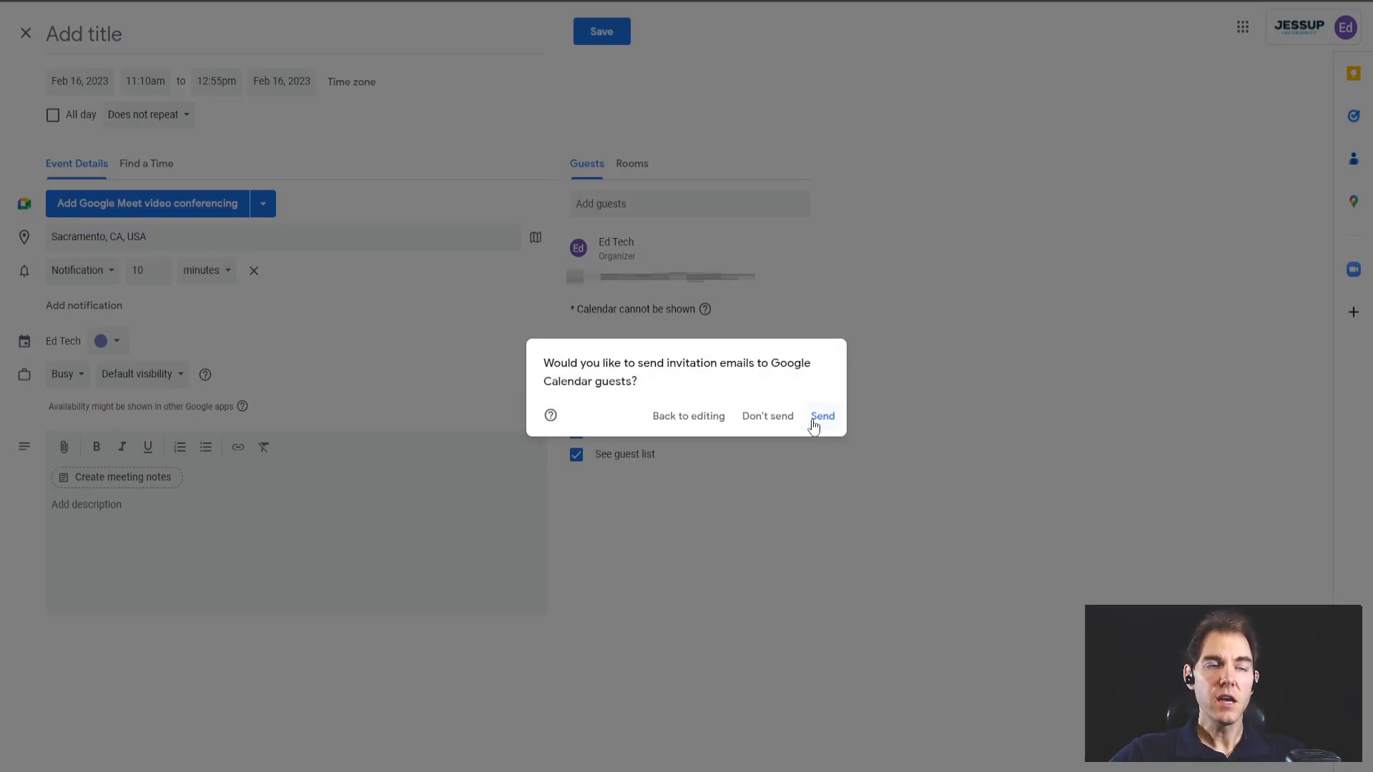
pyautogui.click(770, 425)
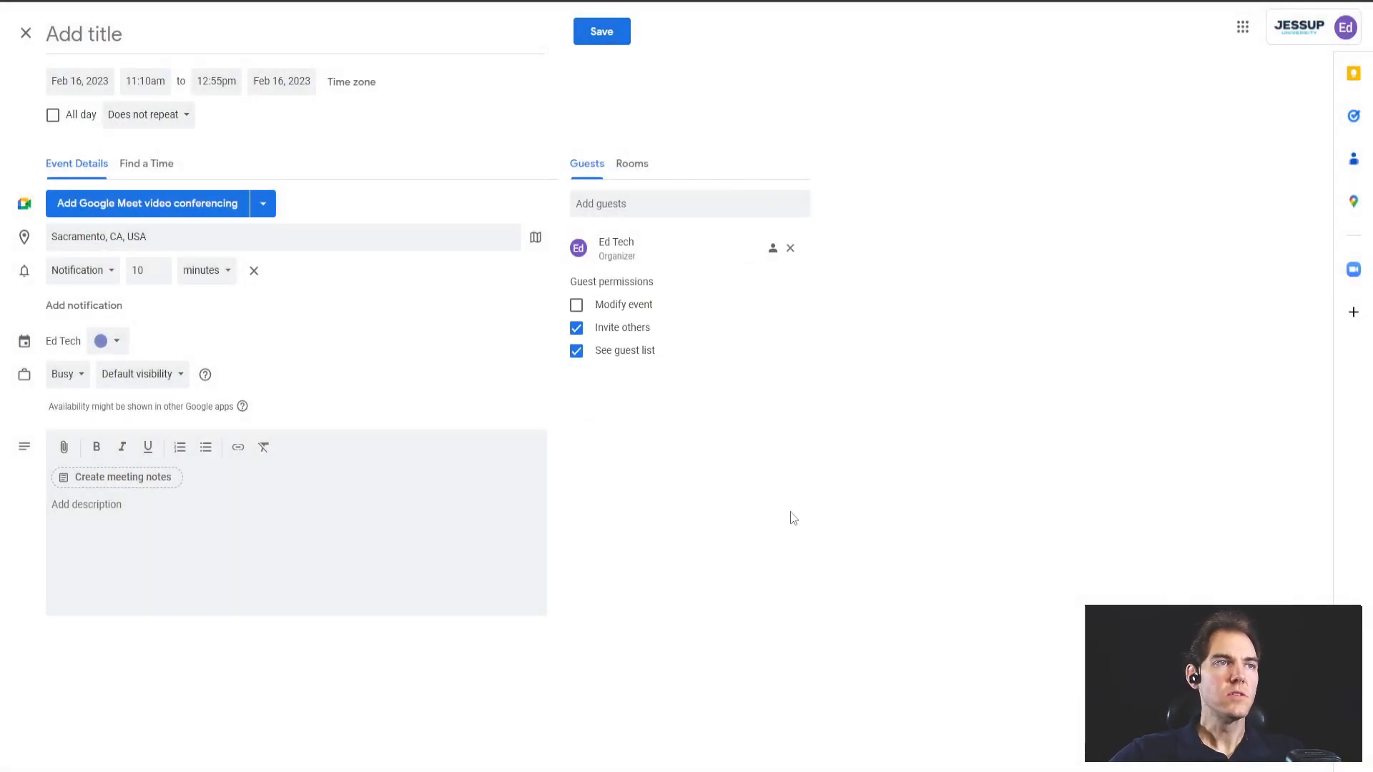
# Go to the Feb 13–19 week and open the Thursday 16 event's details and options menu
pyautogui.click(586, 29)
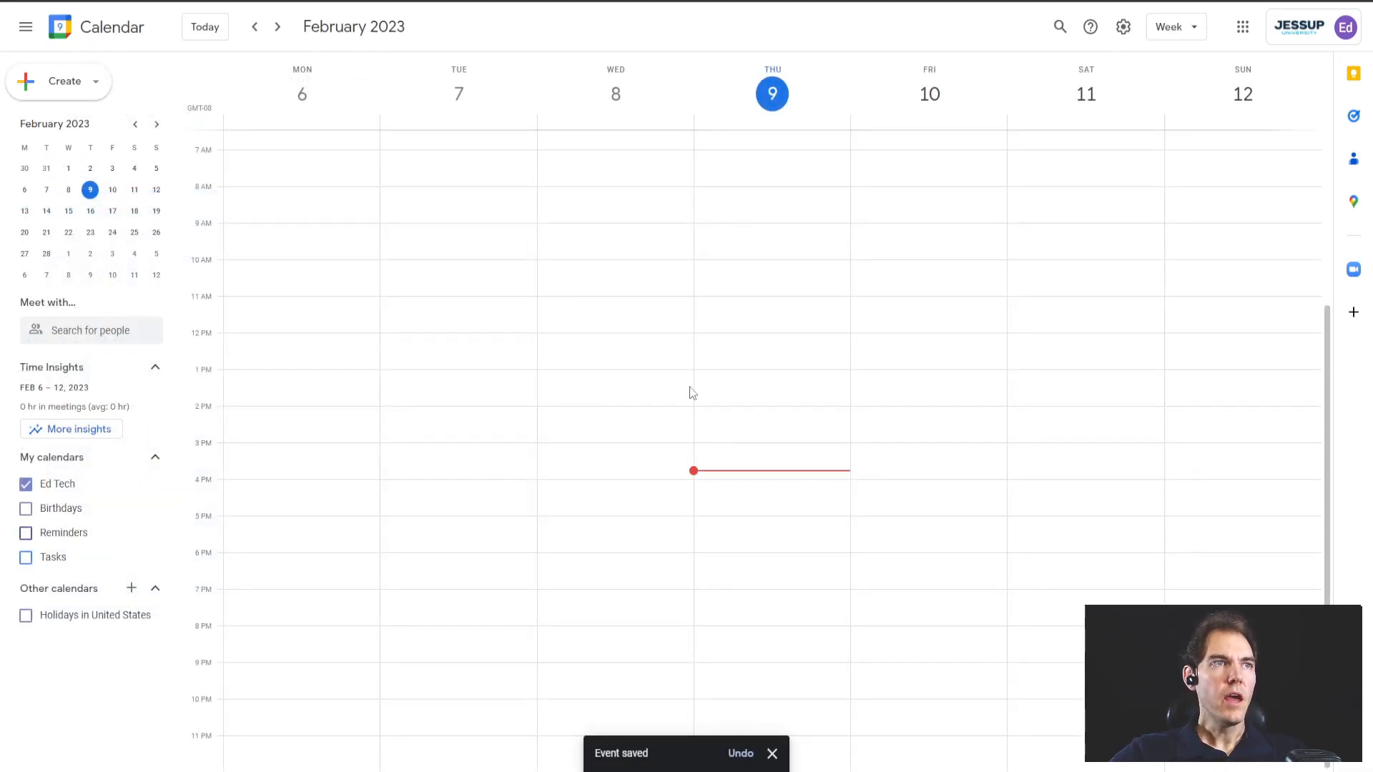
pyautogui.click(278, 28)
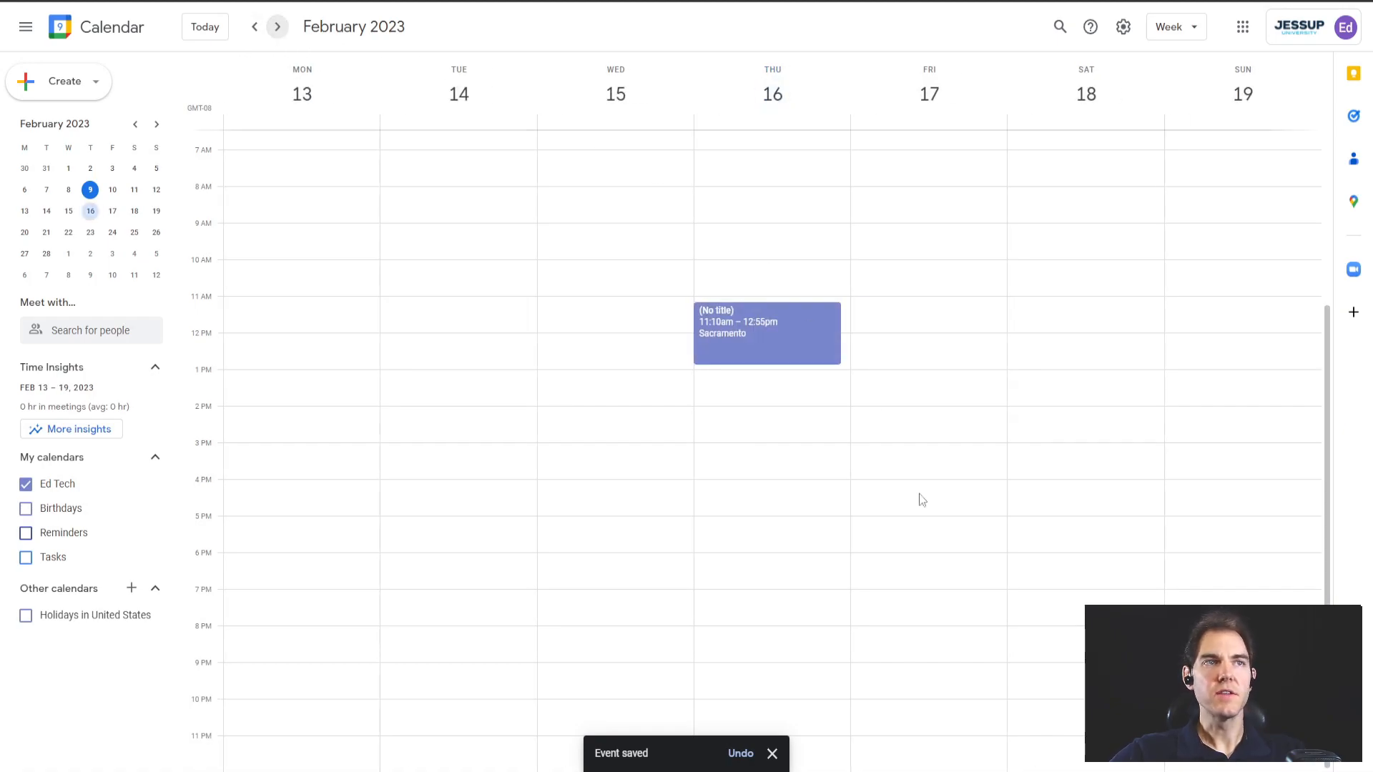
pyautogui.click(823, 323)
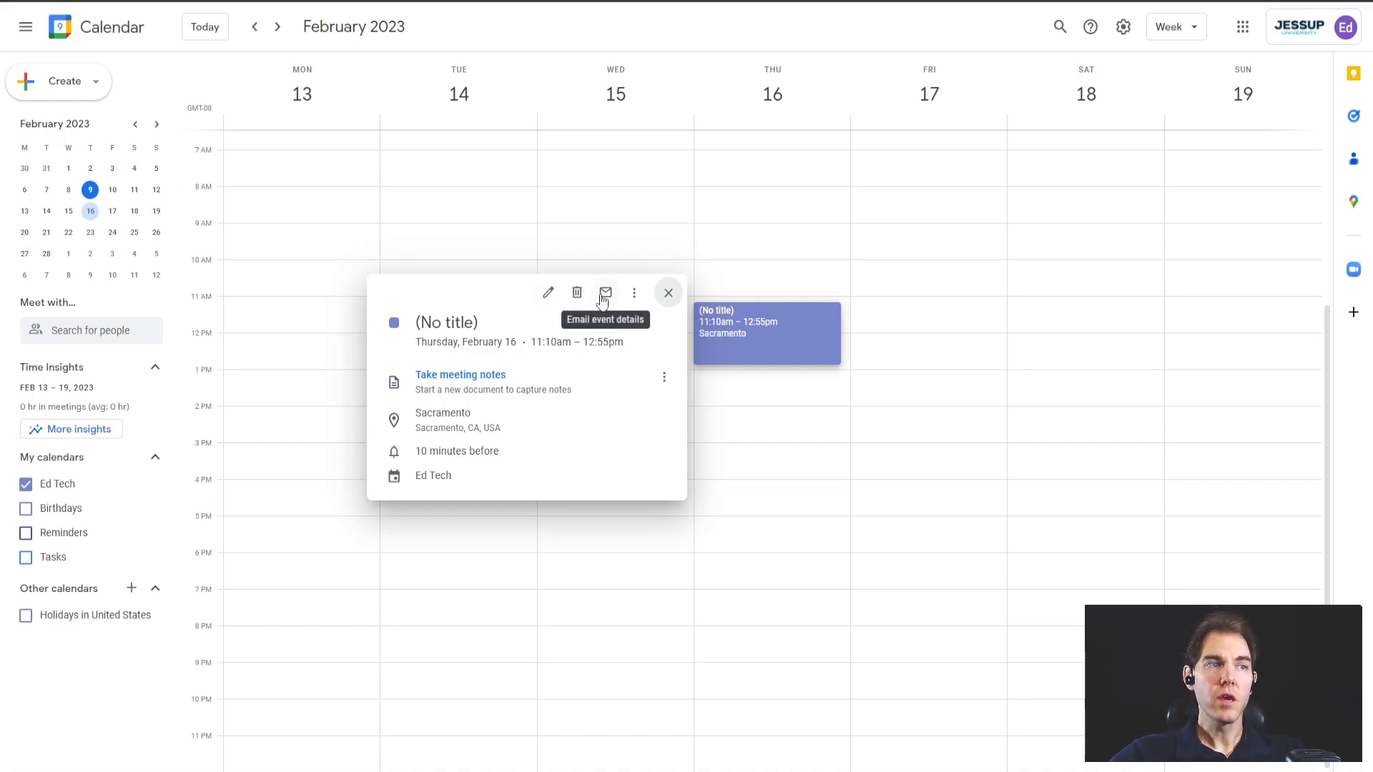
pyautogui.click(634, 292)
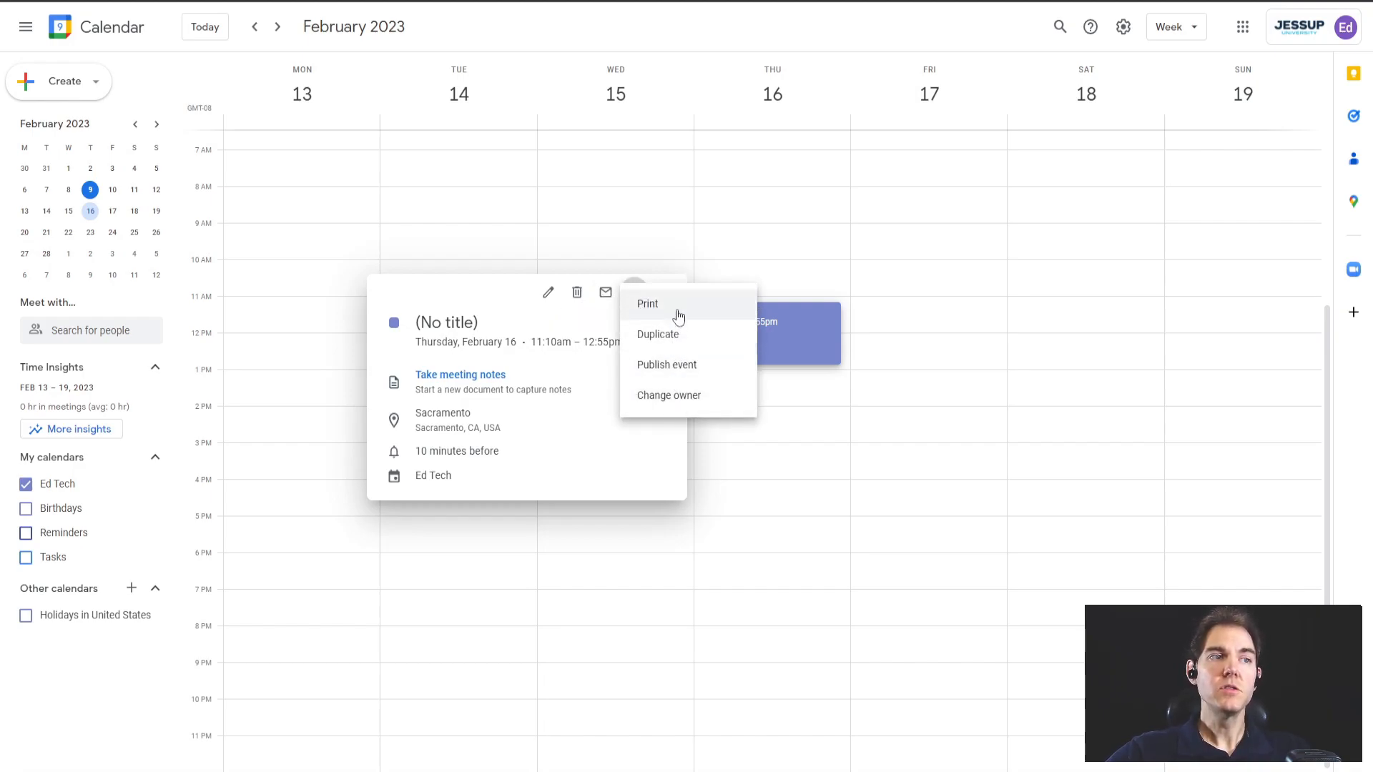
pyautogui.click(465, 292)
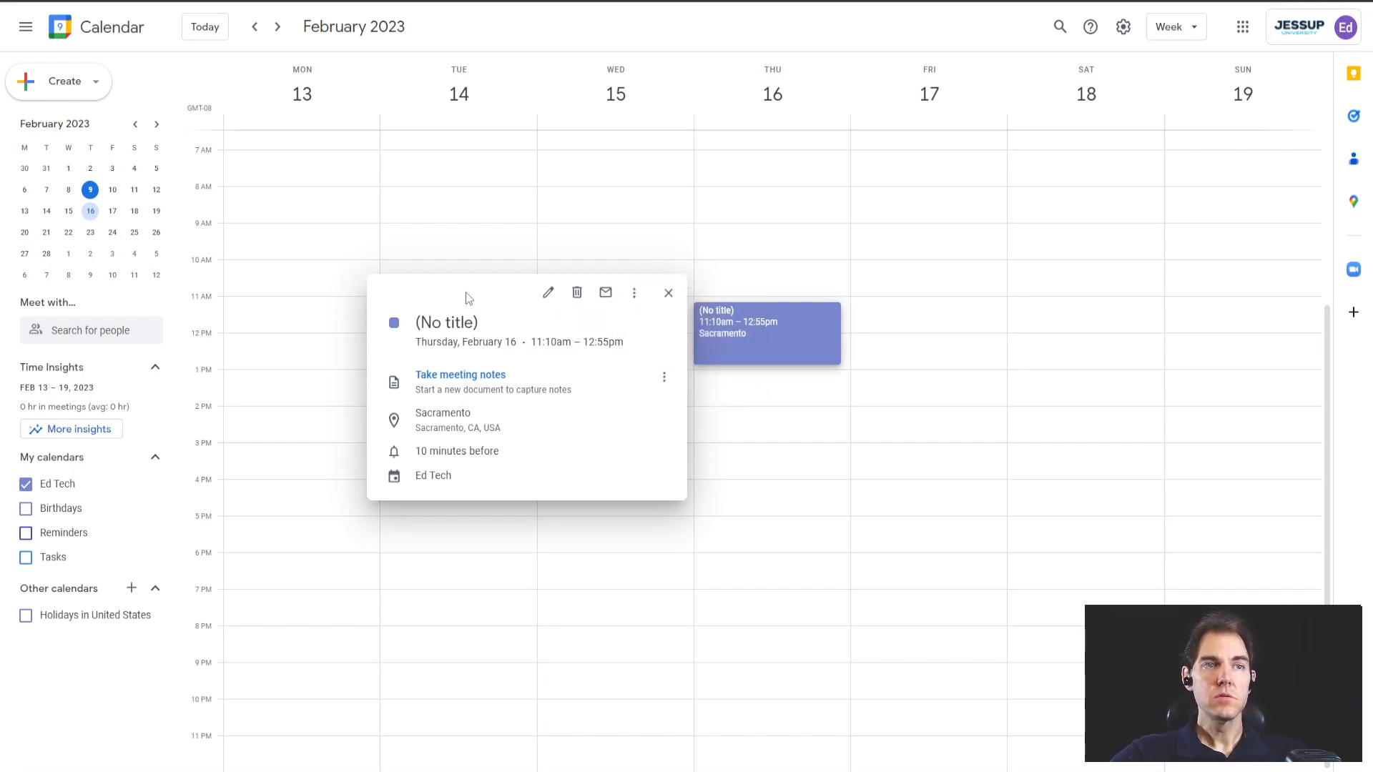